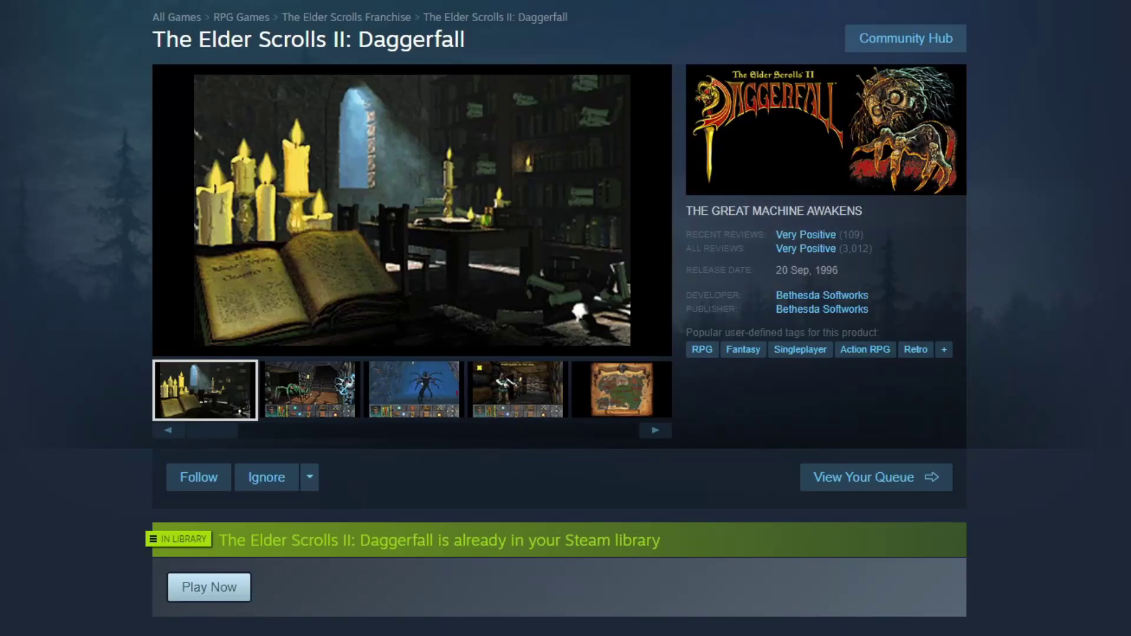
Page through the store screenshots from the candlelit library, past the Tamriel map, to the dungeon hall
{"action": "scroll", "coordinate": [565, 318], "scroll_direction": "down", "scroll_amount": 5}
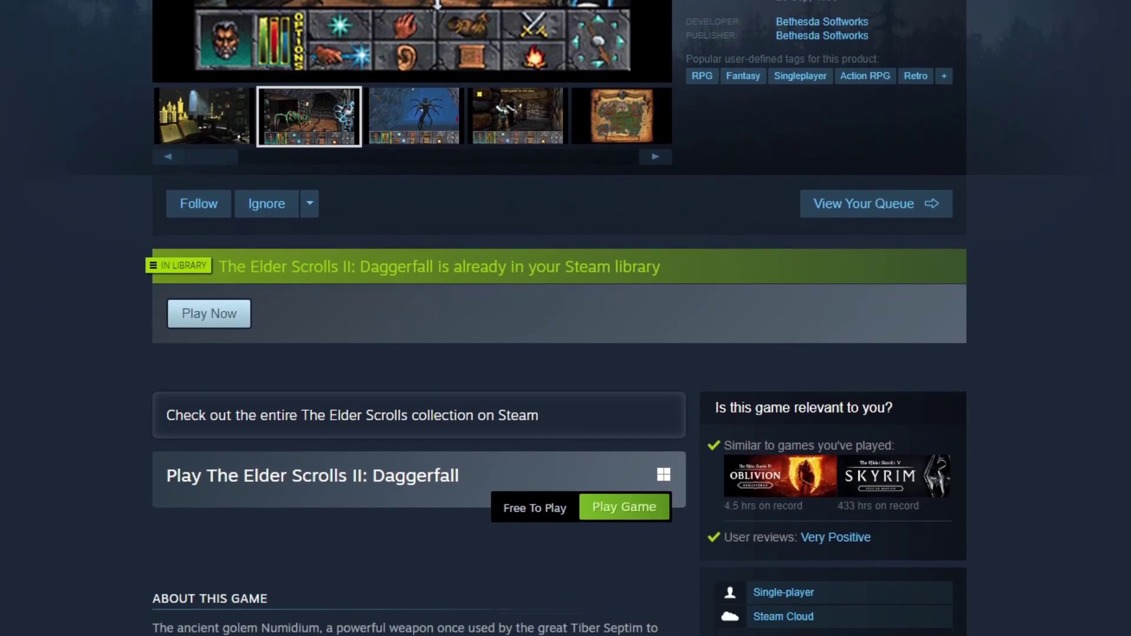
{"action": "scroll", "coordinate": [566, 318], "scroll_direction": "down", "scroll_amount": 5}
{"action": "scroll", "coordinate": [566, 318], "scroll_direction": "down", "scroll_amount": 4}
{"action": "scroll", "coordinate": [565, 318], "scroll_direction": "up", "scroll_amount": 8}
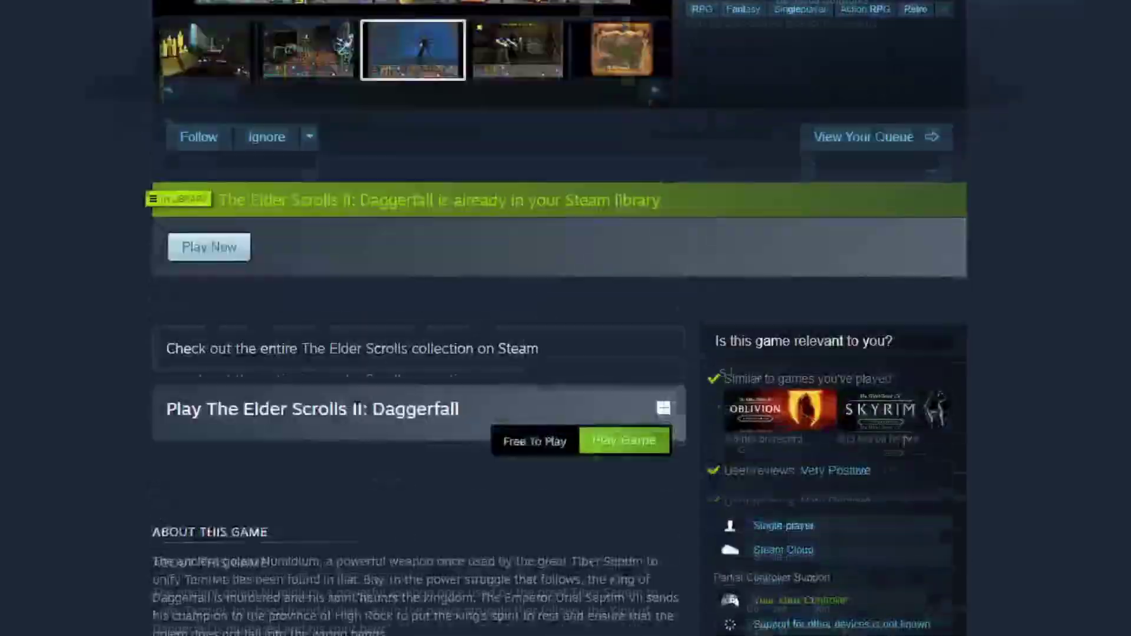
{"action": "scroll", "coordinate": [565, 318], "scroll_direction": "up", "scroll_amount": 5}
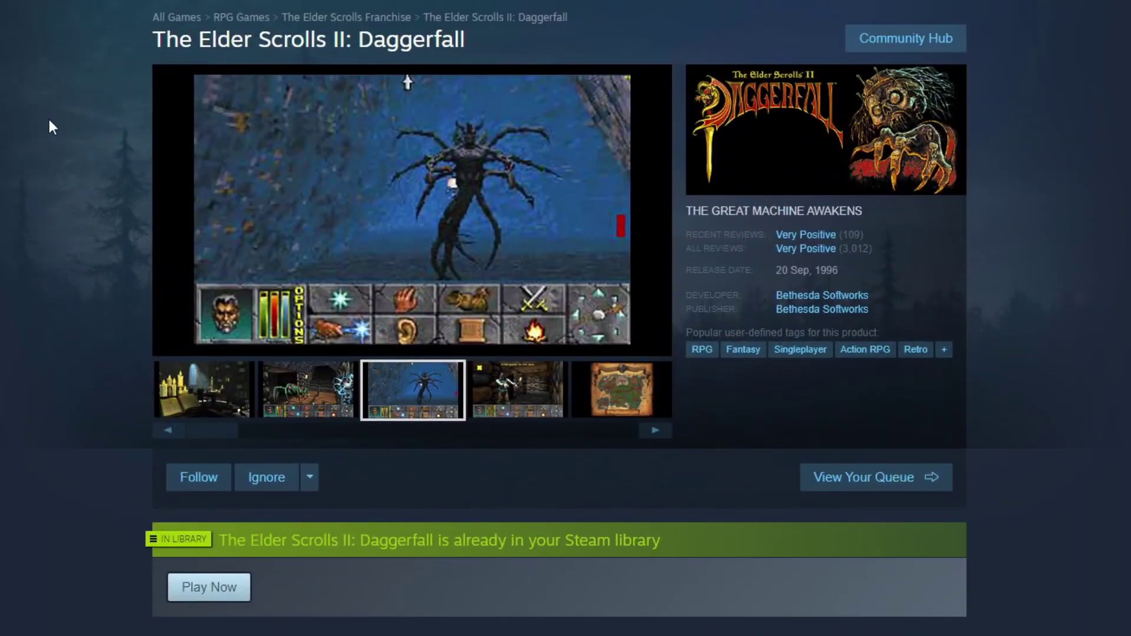
{"action": "left_click", "coordinate": [227, 410]}
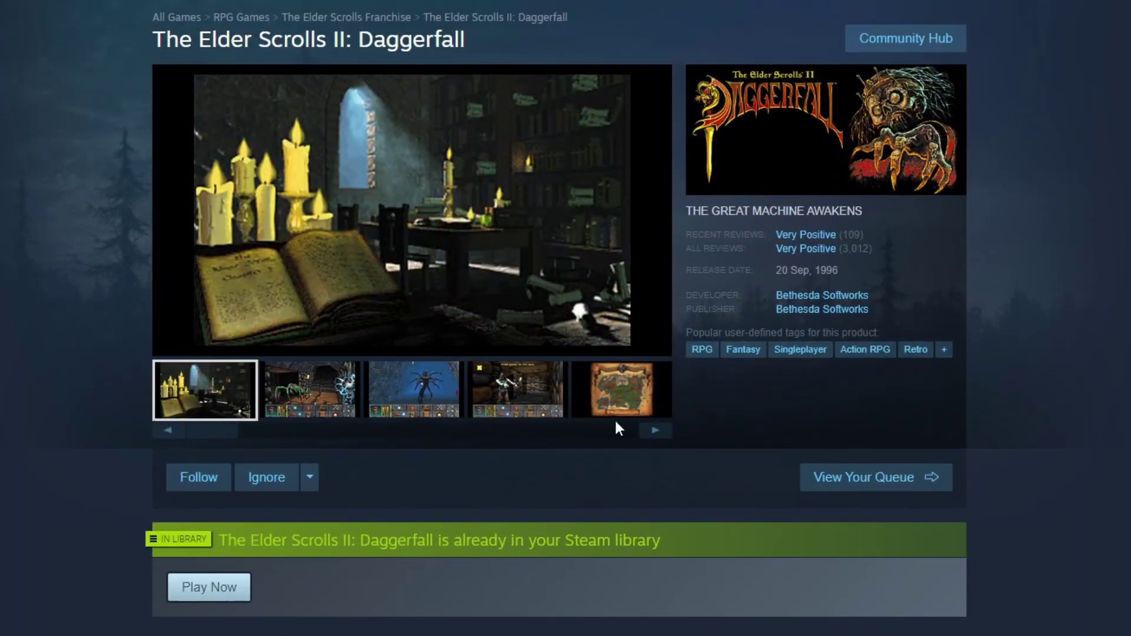
{"action": "left_click", "coordinate": [655, 431]}
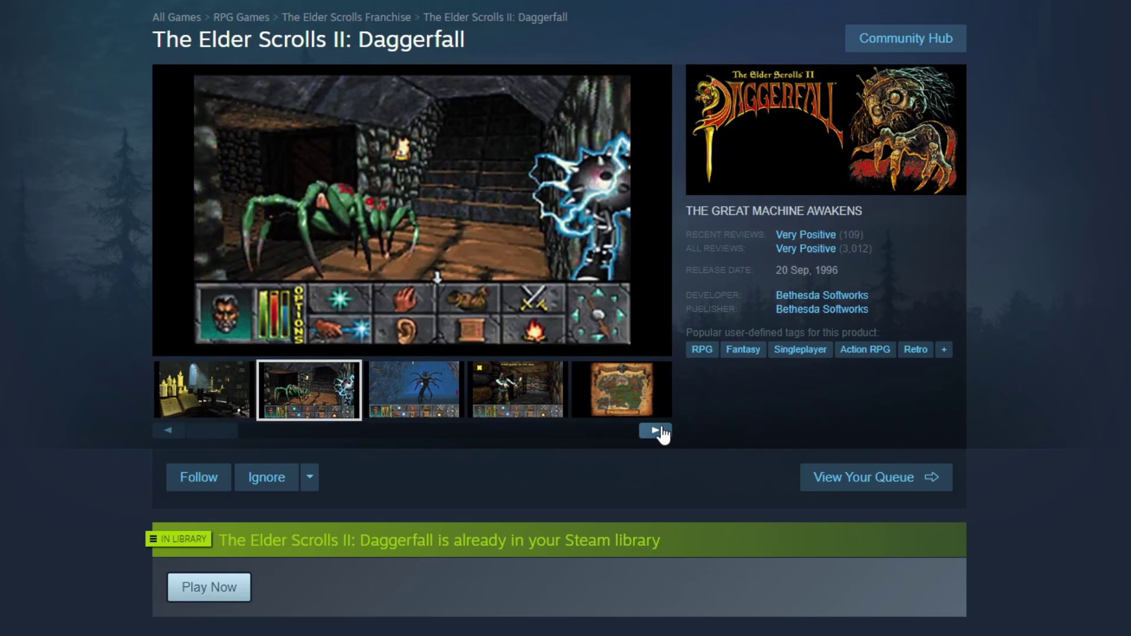
{"action": "left_click", "coordinate": [661, 431]}
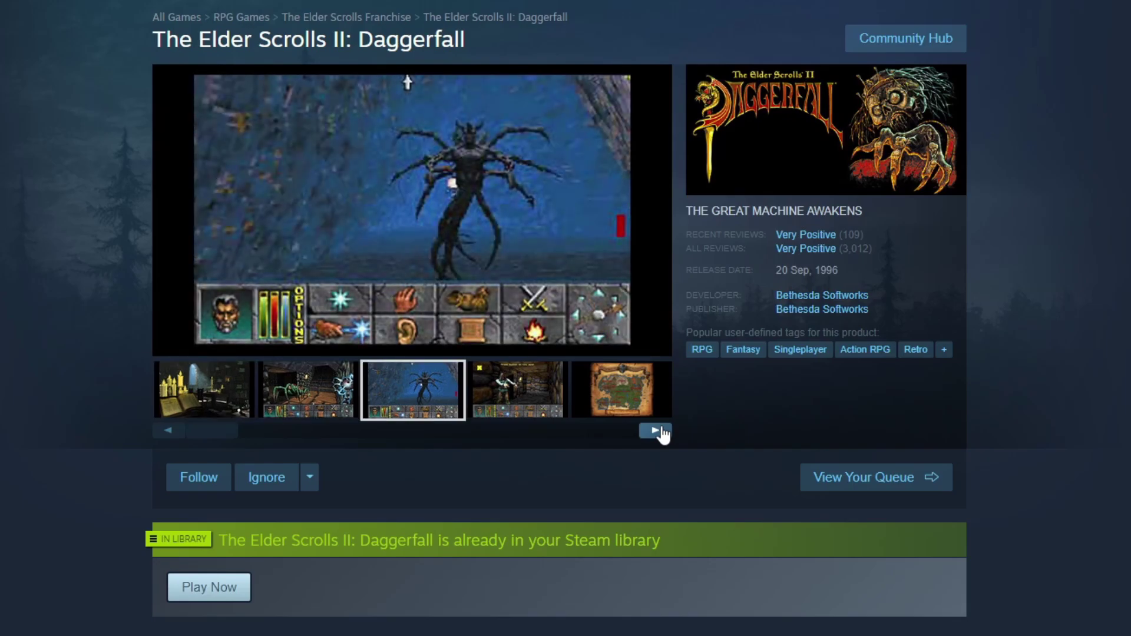
{"action": "left_click", "coordinate": [661, 432]}
{"action": "left_click", "coordinate": [660, 432]}
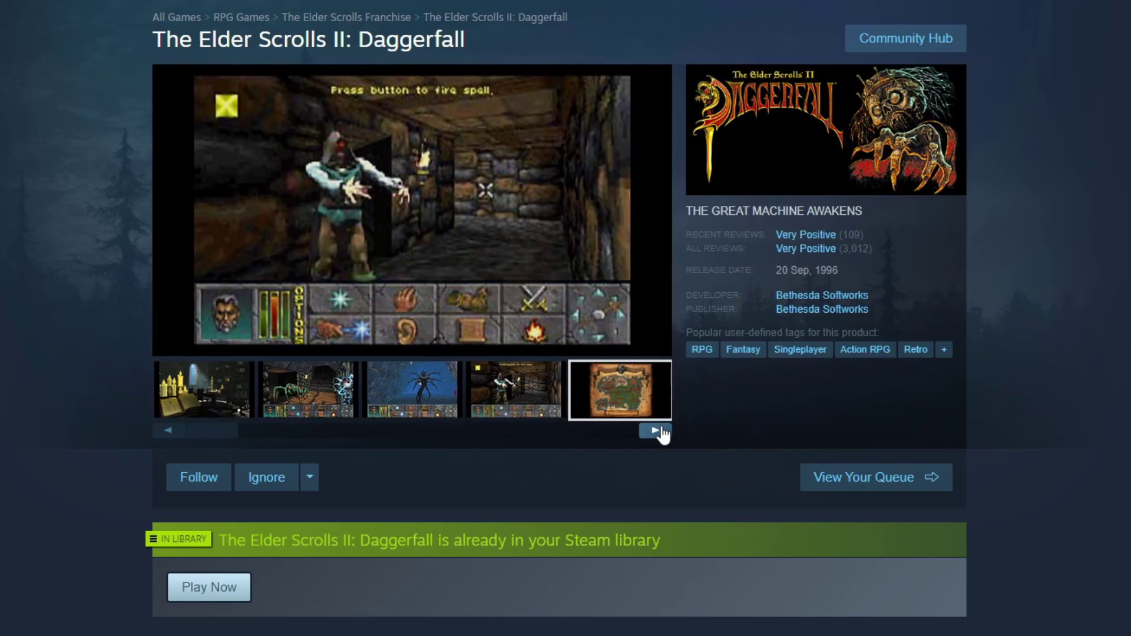
{"action": "left_click", "coordinate": [661, 433]}
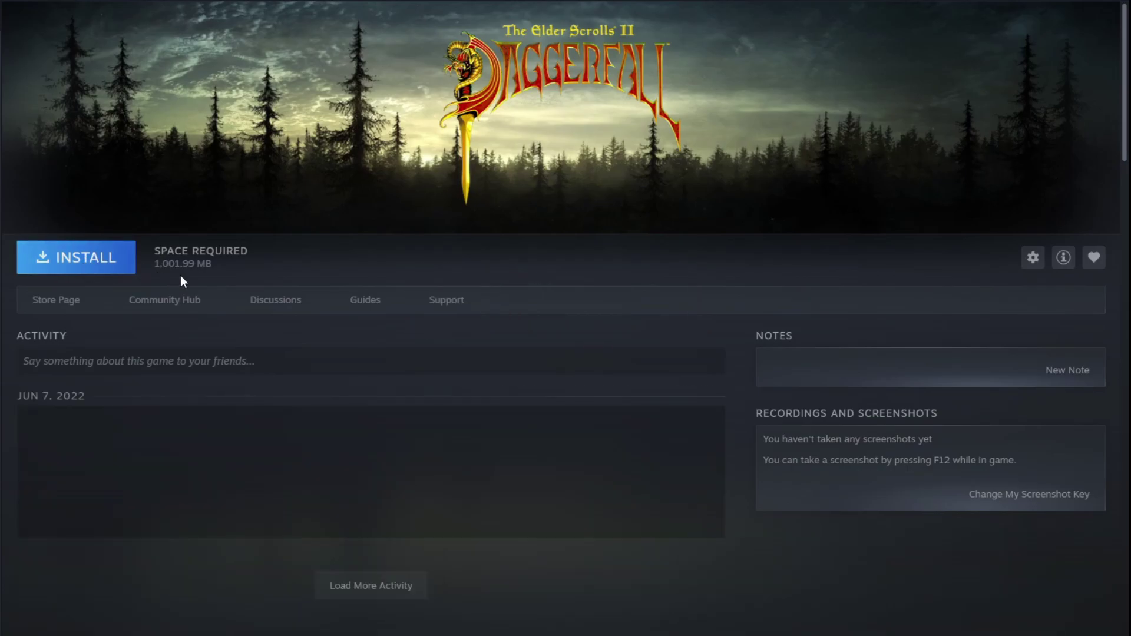
Install The Elder Scrolls II: Daggerfall from its library page, keeping Windows-SSD (C:) as the location
{"action": "left_click", "coordinate": [83, 260]}
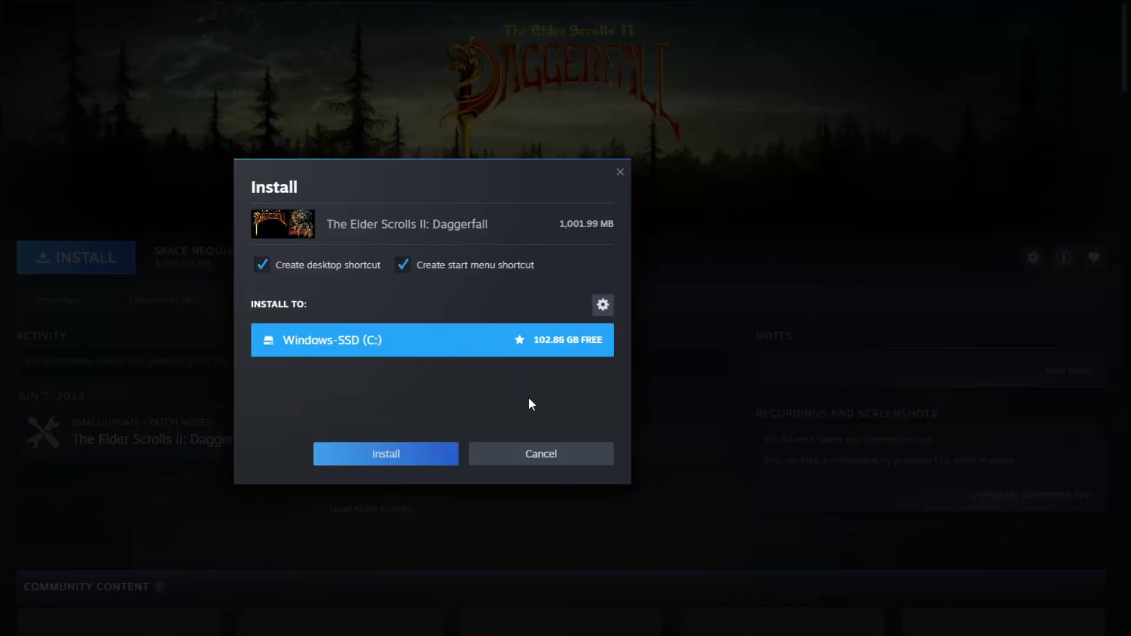
{"action": "left_click", "coordinate": [390, 458]}
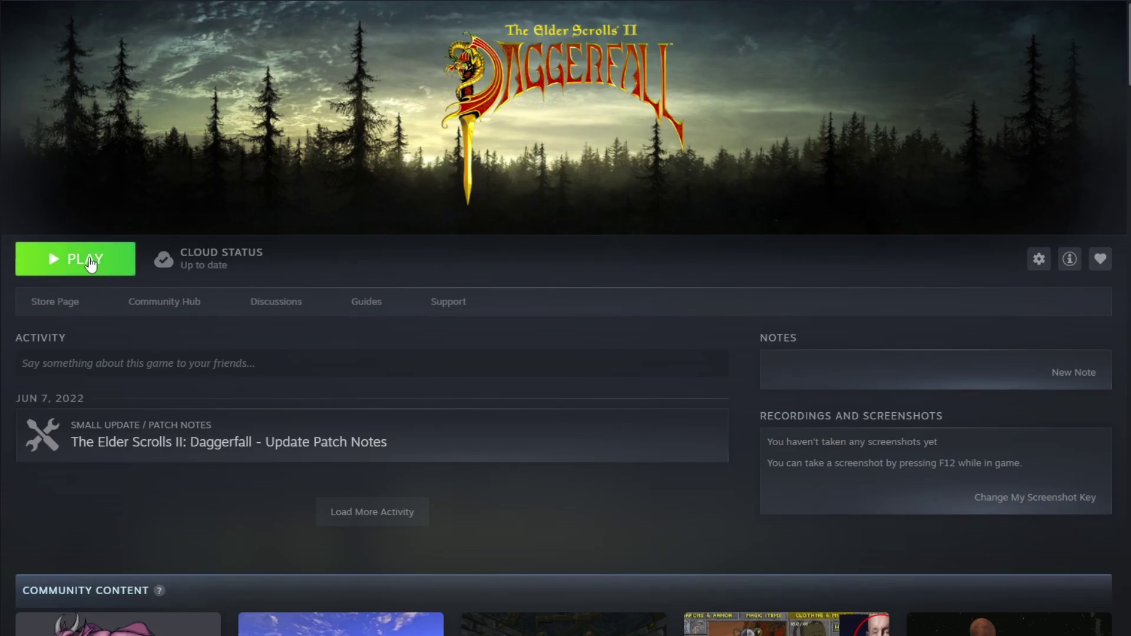
Launch Daggerfall with Play Full Screen, ticking 'Always use this option'
{"action": "left_click", "coordinate": [90, 263]}
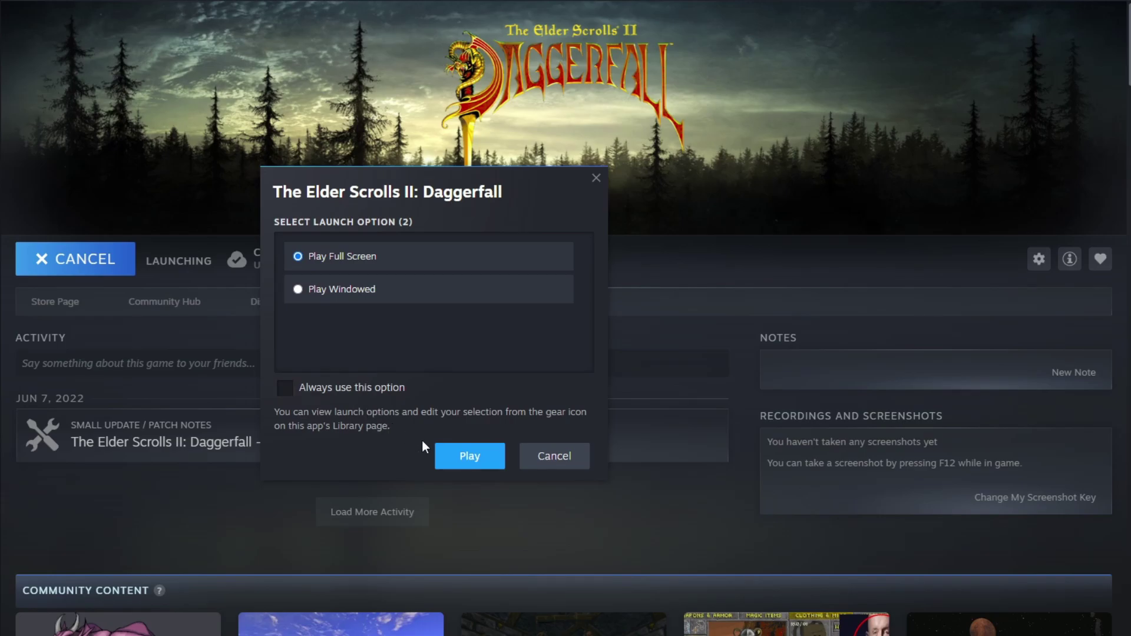
{"action": "left_click", "coordinate": [339, 393]}
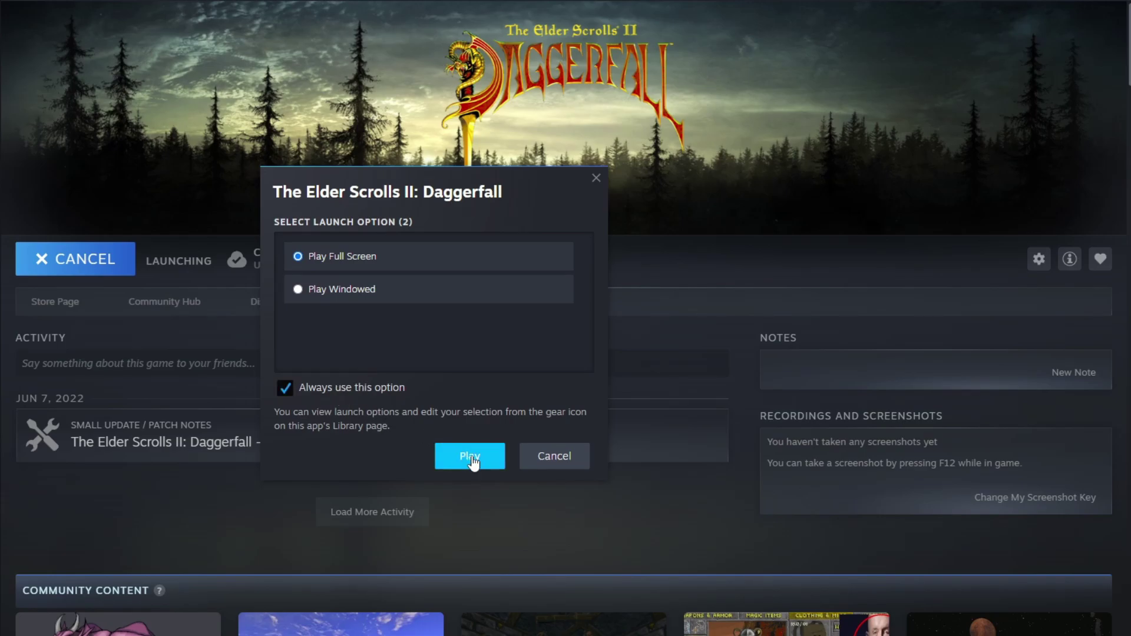
{"action": "left_click", "coordinate": [473, 457]}
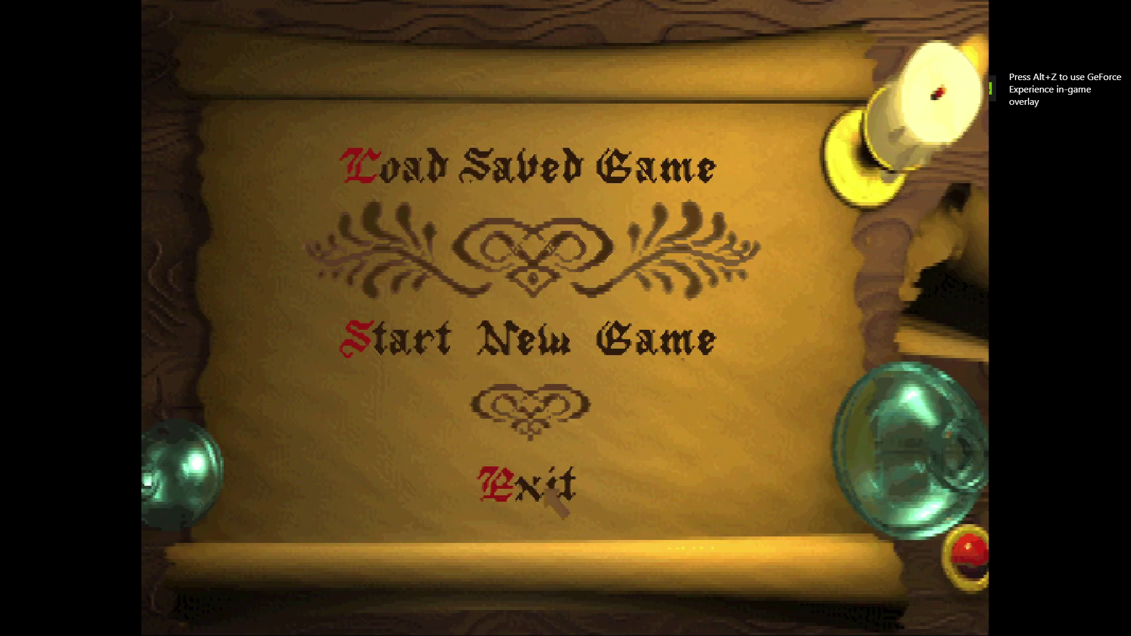
Open and cancel the saved-game slots, start a new game, escape the province map, then exit Daggerfall
{"action": "left_click", "coordinate": [511, 173]}
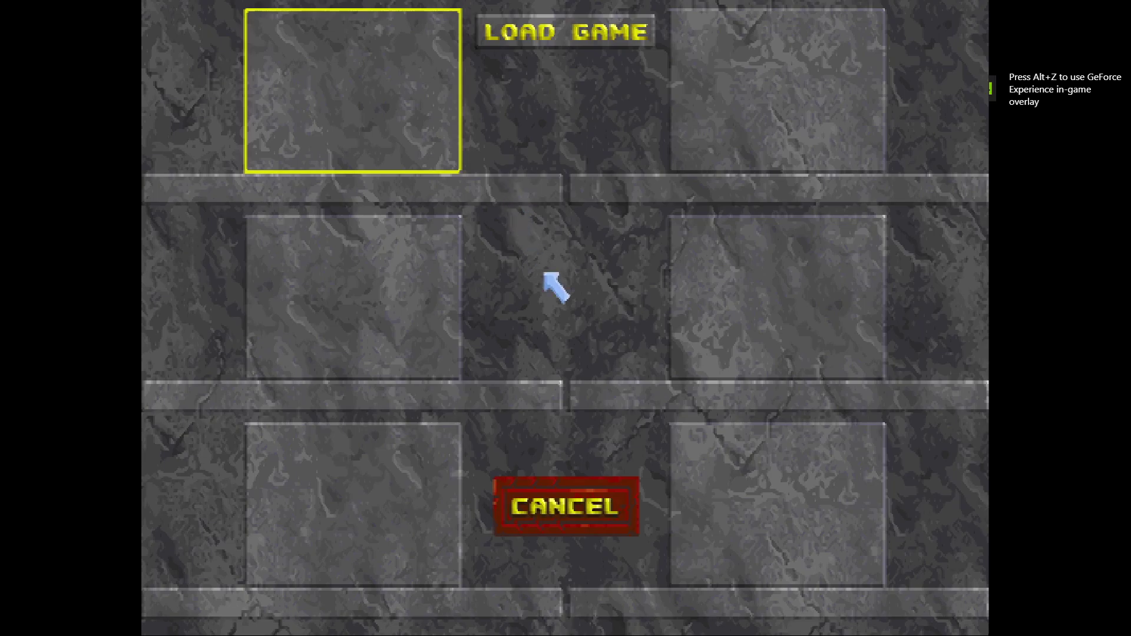
{"action": "left_click", "coordinate": [547, 500]}
{"action": "left_click", "coordinate": [498, 345]}
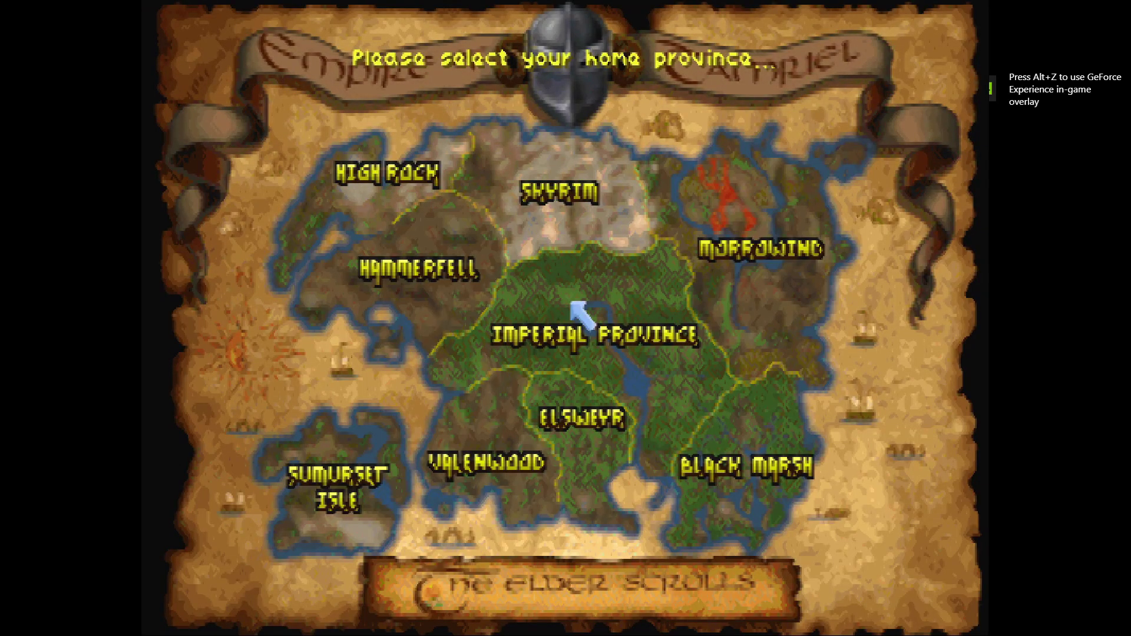
{"action": "key", "text": "Escape"}
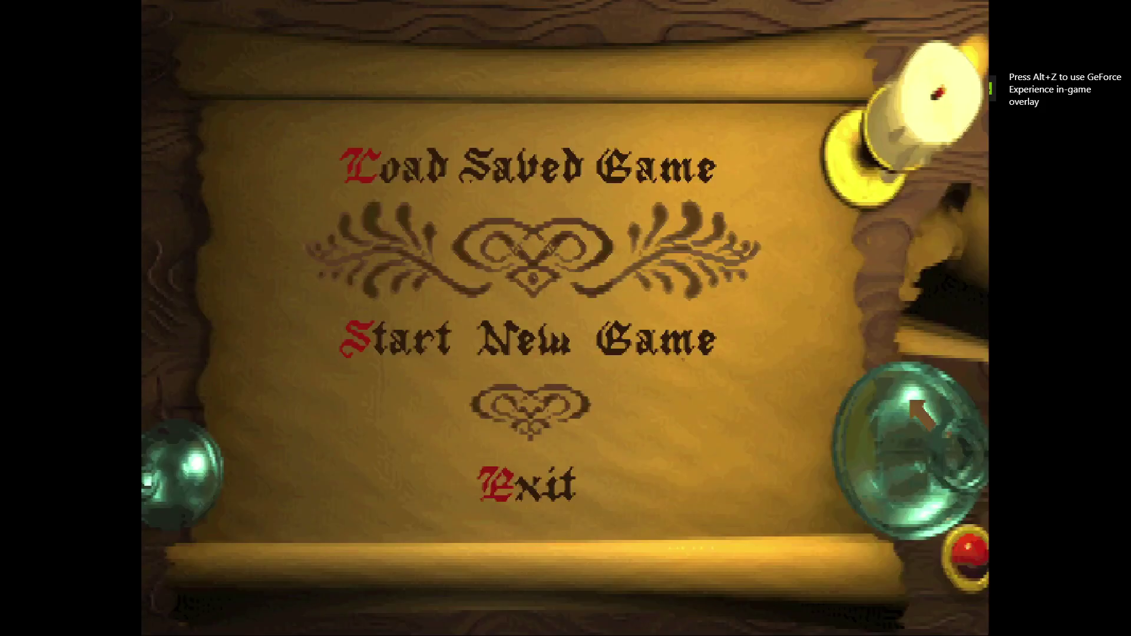
{"action": "left_click", "coordinate": [519, 490]}
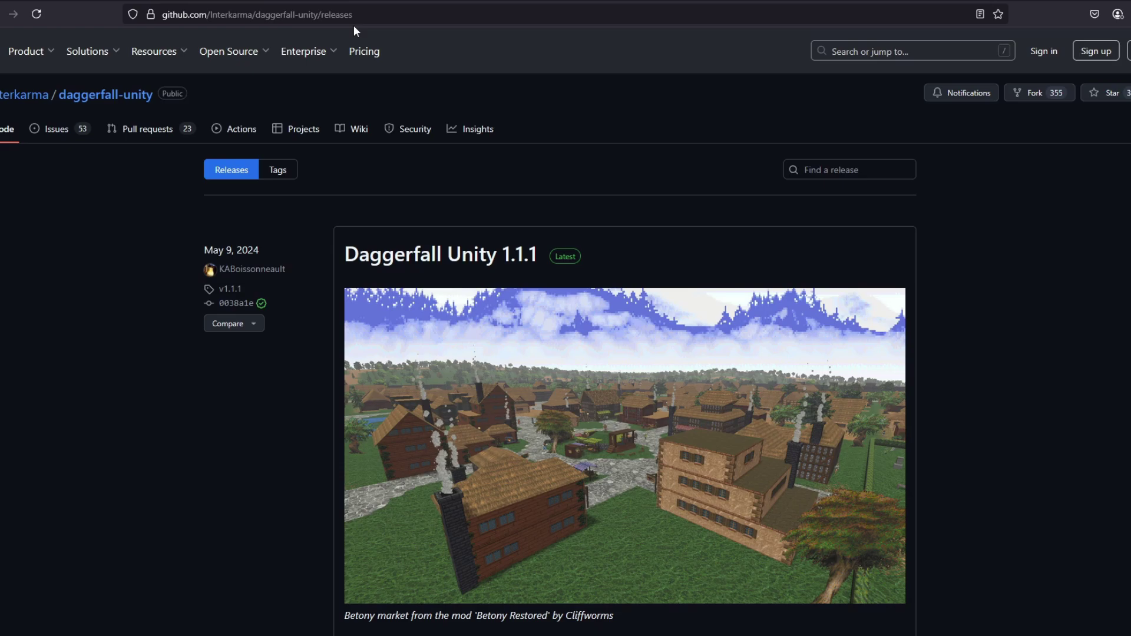
Open the Daggerfall Unity 1.1.1 release page and scroll down to its Assets list
{"action": "scroll", "coordinate": [1005, 218], "scroll_direction": "down", "scroll_amount": 20}
{"action": "scroll", "coordinate": [1006, 220], "scroll_direction": "up", "scroll_amount": 20}
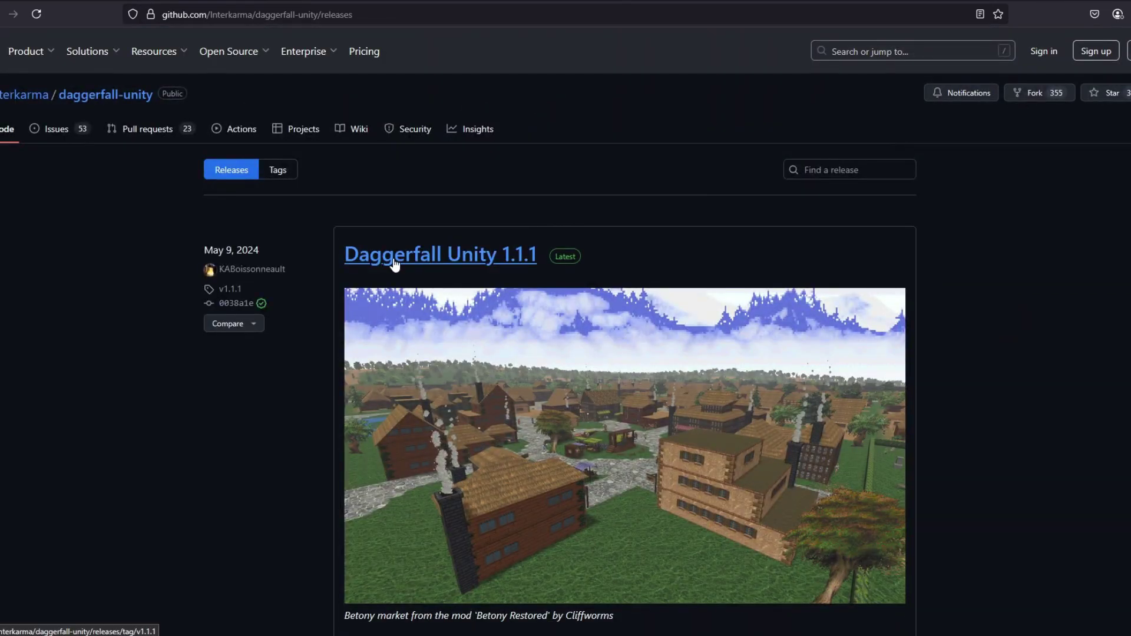
{"action": "left_click", "coordinate": [395, 264]}
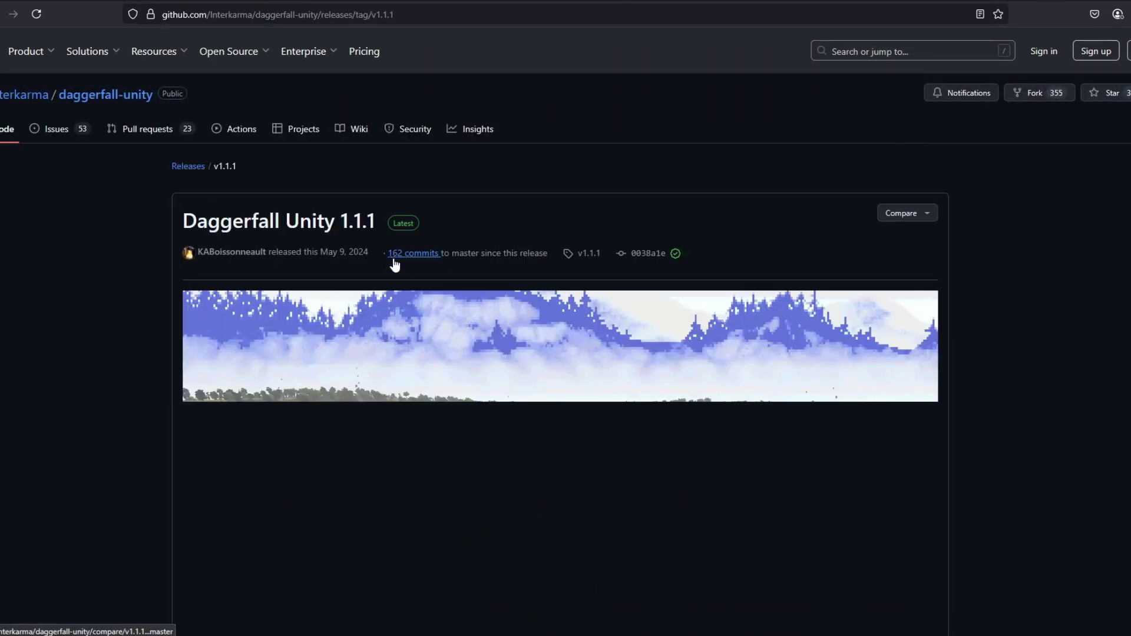
{"action": "scroll", "coordinate": [394, 263], "scroll_direction": "down", "scroll_amount": 8}
{"action": "scroll", "coordinate": [1126, 220], "scroll_direction": "down", "scroll_amount": 3}
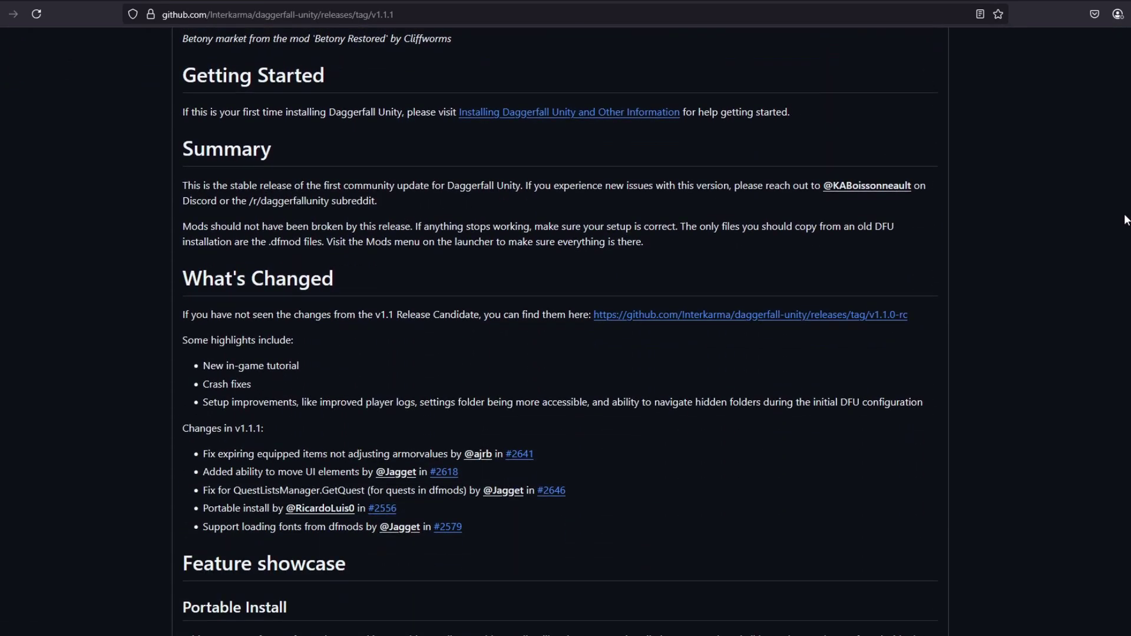
{"action": "scroll", "coordinate": [561, 331], "scroll_direction": "down", "scroll_amount": 9}
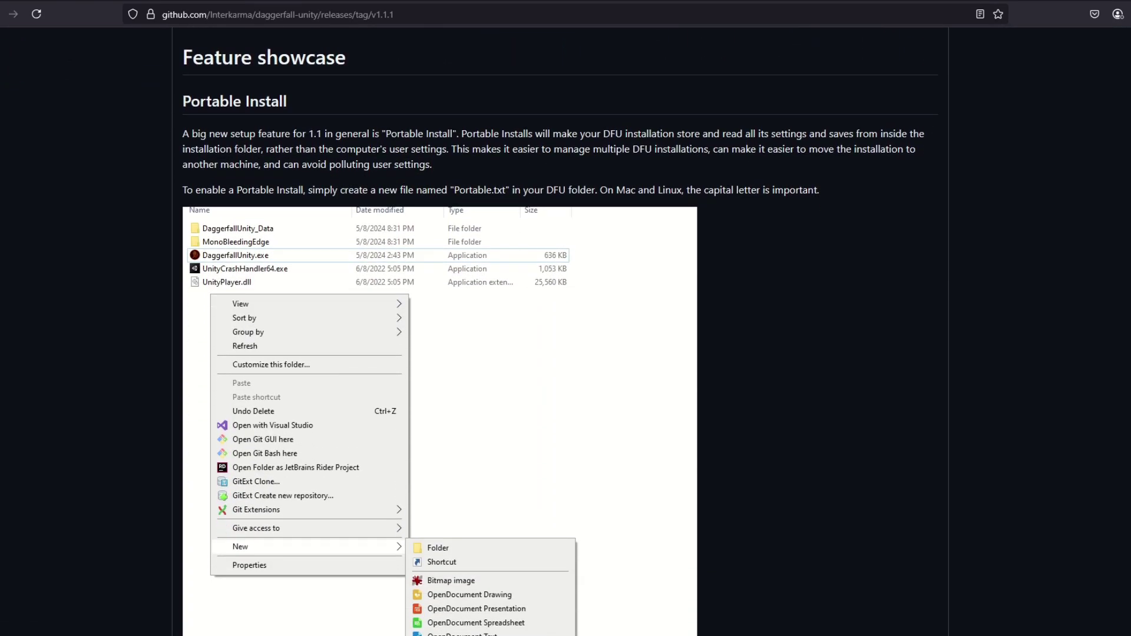
{"action": "scroll", "coordinate": [560, 331], "scroll_direction": "down", "scroll_amount": 20}
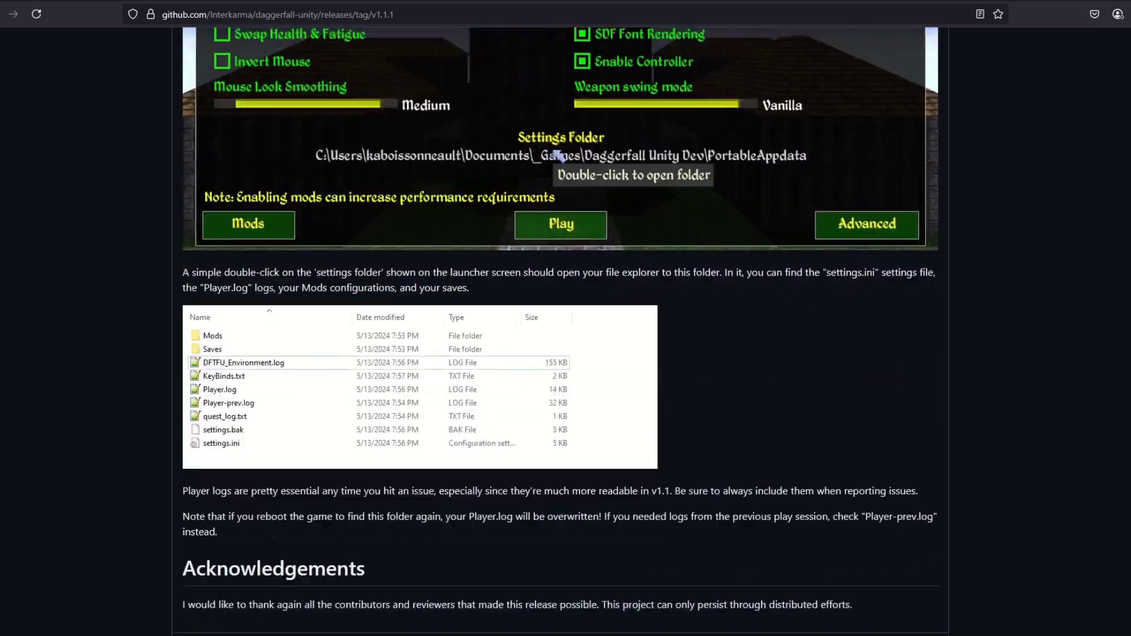
{"action": "scroll", "coordinate": [403, 429], "scroll_direction": "down", "scroll_amount": 2}
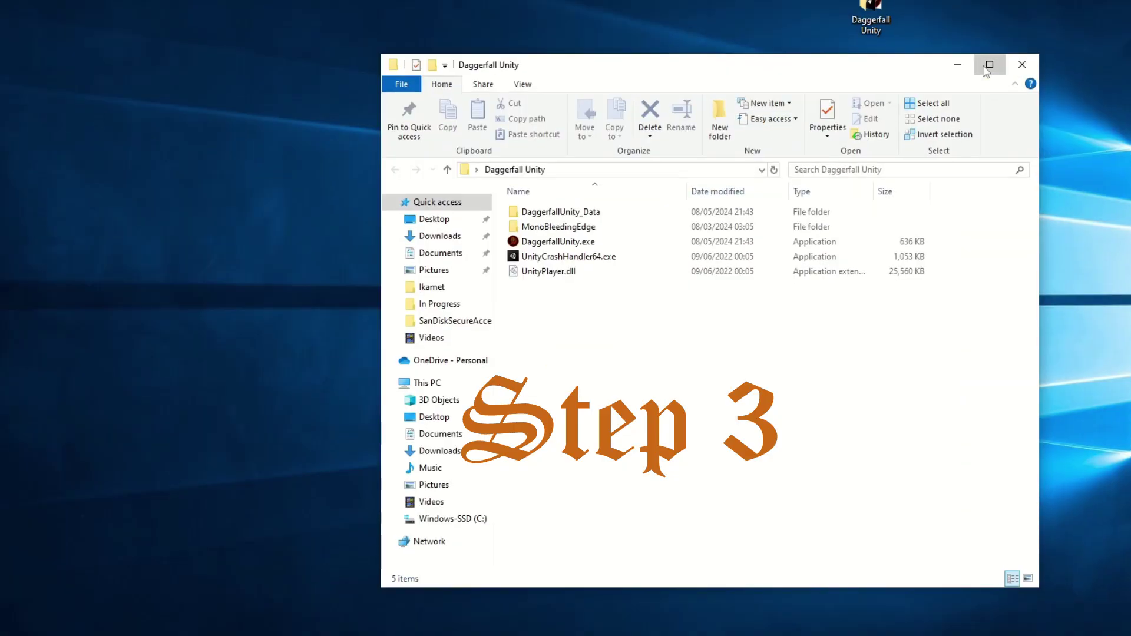
Maximize the Daggerfall Unity folder window and launch DaggerfallUnity.exe
{"action": "left_click", "coordinate": [913, 98]}
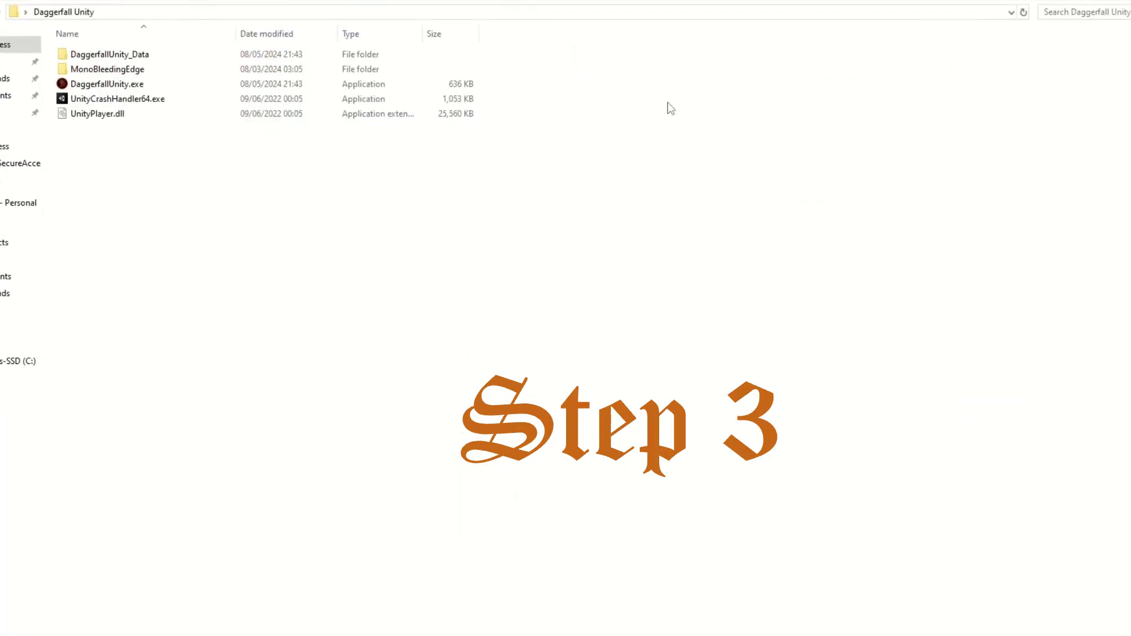
{"action": "left_click", "coordinate": [86, 89]}
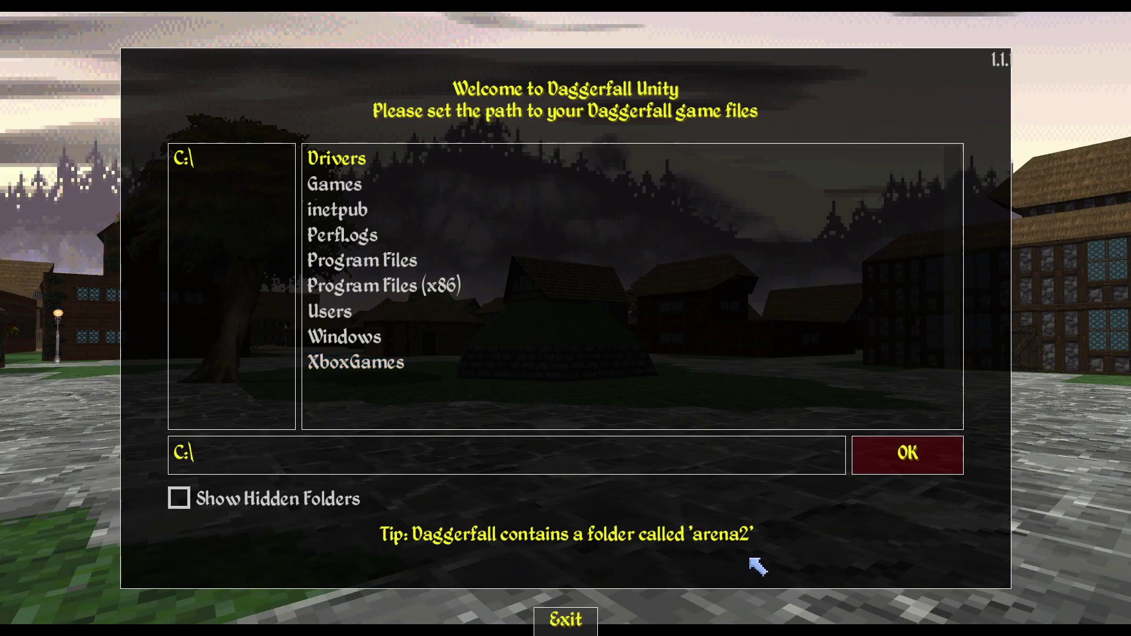
Set the game path to Program Files (x86)\Steam\steamapps\common\The Elder Scrolls Daggerfall\DF\DAGGER
{"action": "left_click", "coordinate": [414, 296]}
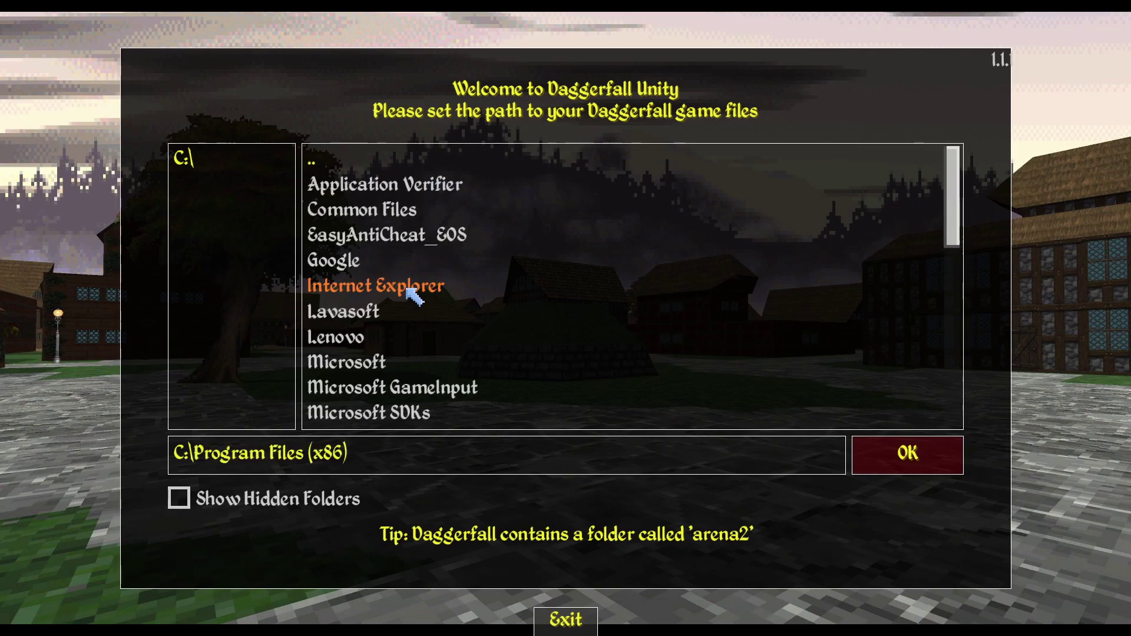
{"action": "left_click_drag", "start_coordinate": [959, 209], "coordinate": [964, 389]}
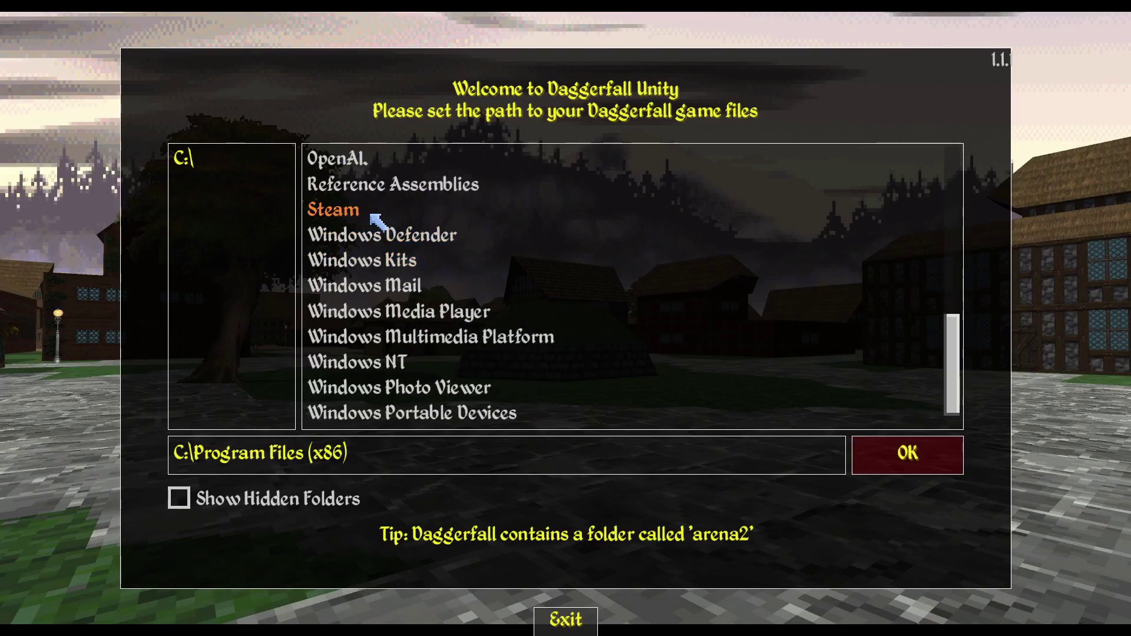
{"action": "left_click", "coordinate": [371, 215]}
{"action": "left_click_drag", "start_coordinate": [959, 268], "coordinate": [967, 398]}
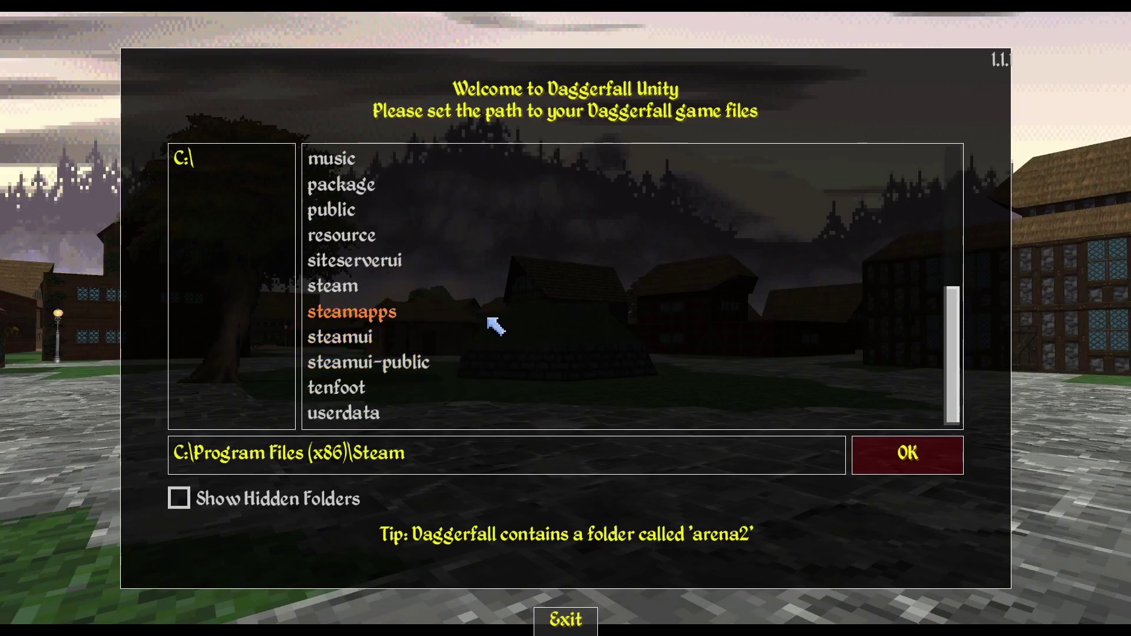
{"action": "left_click", "coordinate": [436, 323]}
{"action": "left_click", "coordinate": [450, 197]}
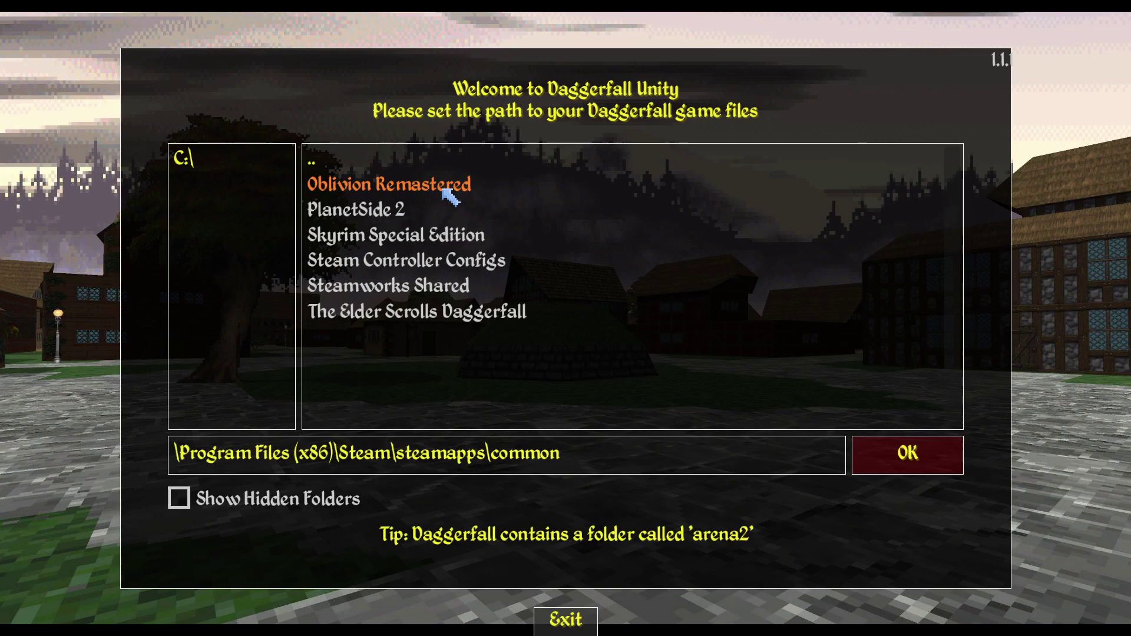
{"action": "left_click", "coordinate": [566, 318]}
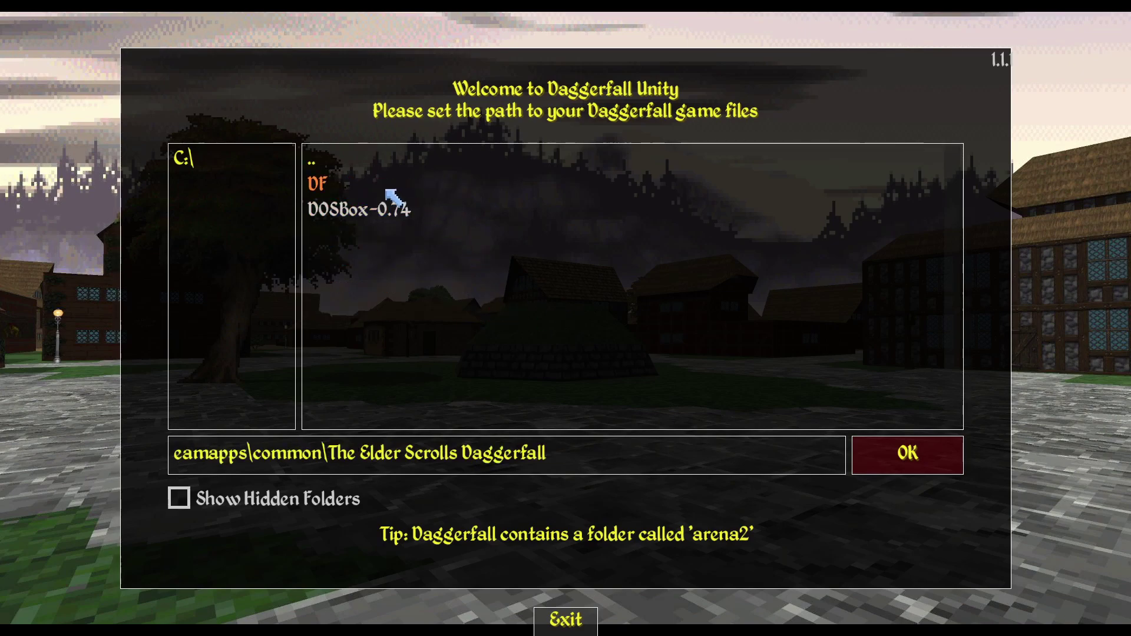
{"action": "left_click", "coordinate": [386, 189]}
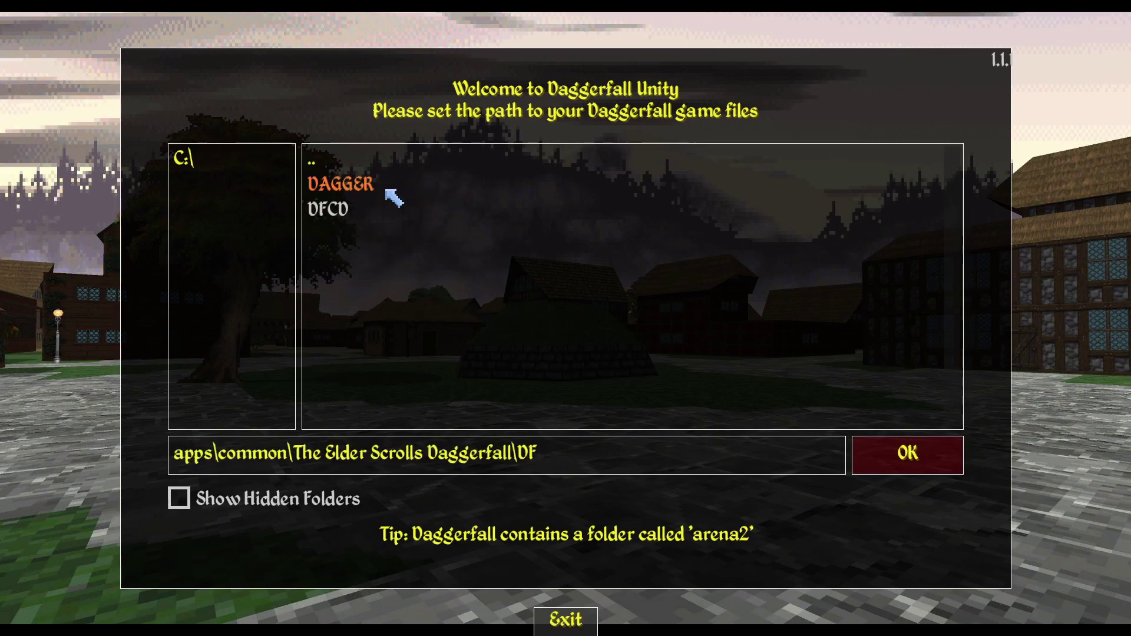
{"action": "left_click", "coordinate": [424, 194]}
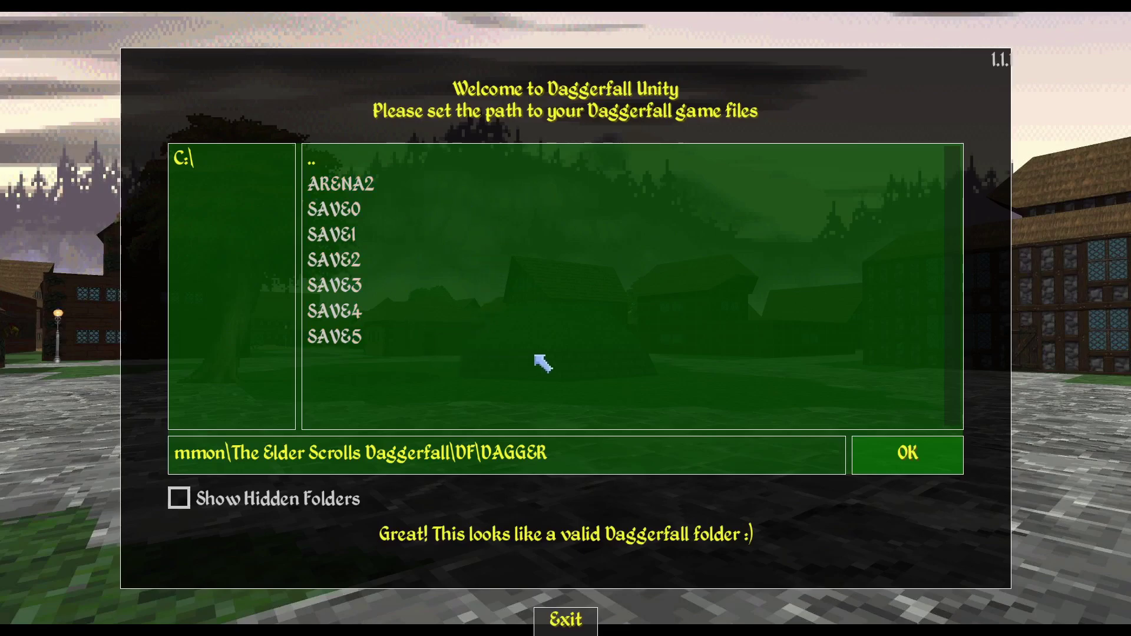
{"action": "left_click", "coordinate": [937, 459]}
Choose 1920x1080 resolution, test it, and confirm the display settings
{"action": "left_click_drag", "start_coordinate": [390, 169], "coordinate": [397, 261]}
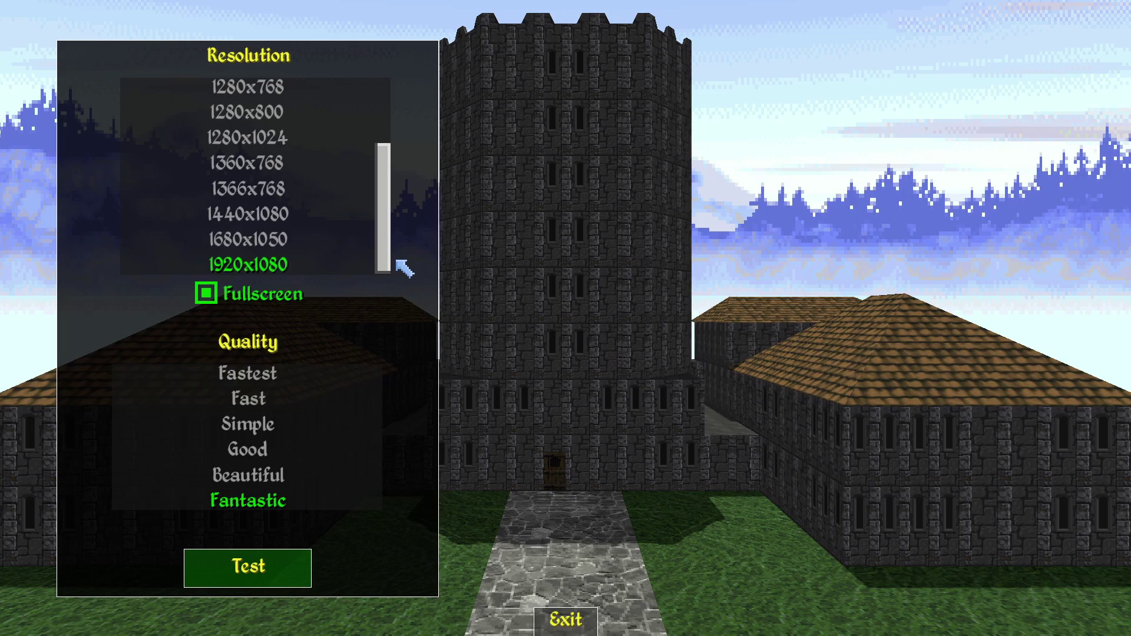
{"action": "left_click", "coordinate": [280, 270]}
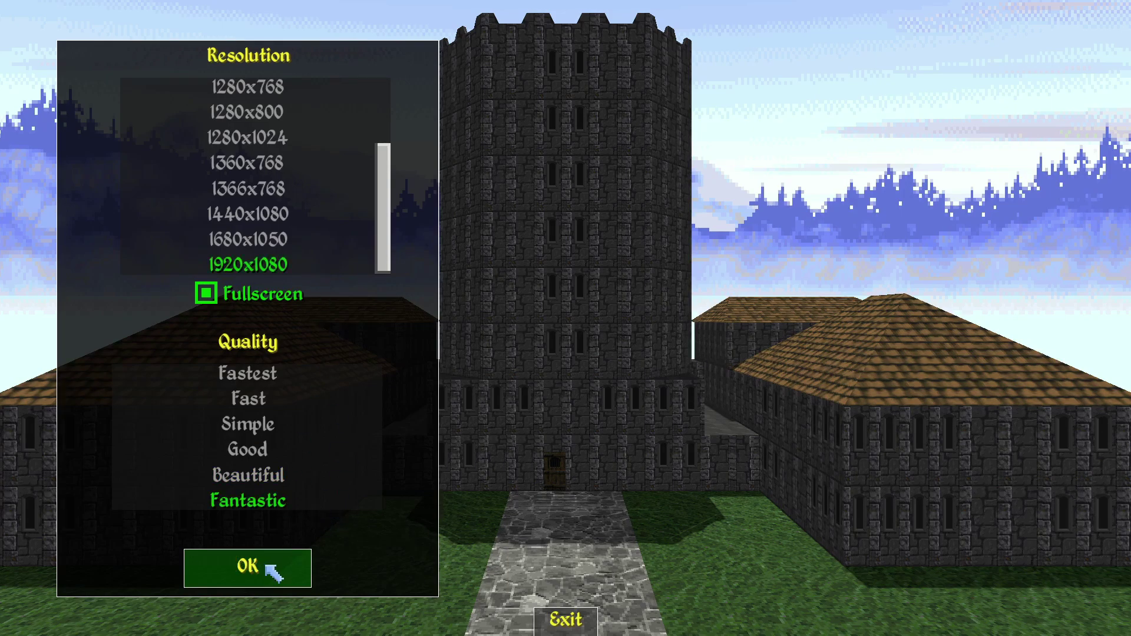
{"action": "left_click", "coordinate": [272, 569]}
{"action": "left_click", "coordinate": [273, 567]}
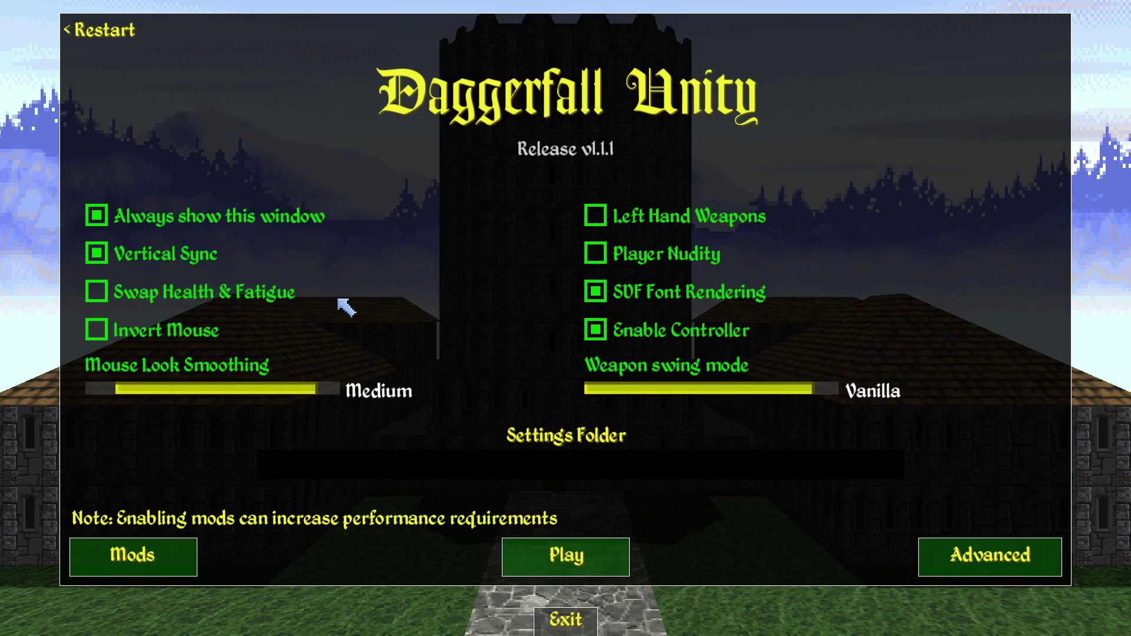
Enable Swap Health & Fatigue, leaving Player Nudity off after toggling it
{"action": "left_click", "coordinate": [215, 294]}
{"action": "left_click", "coordinate": [695, 257]}
{"action": "left_click", "coordinate": [698, 256]}
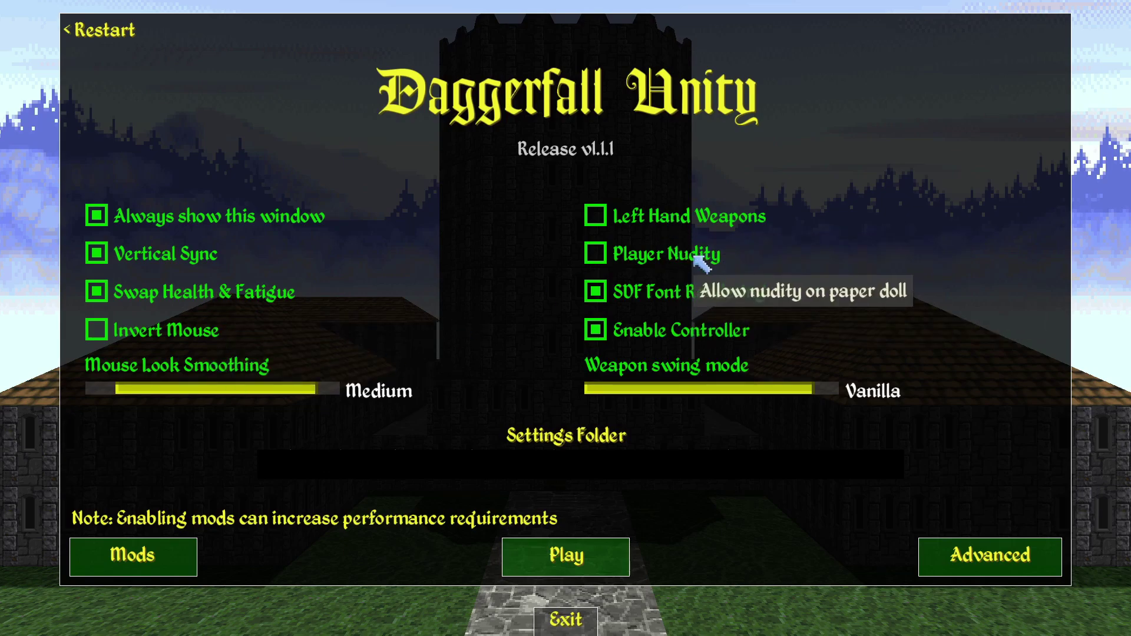